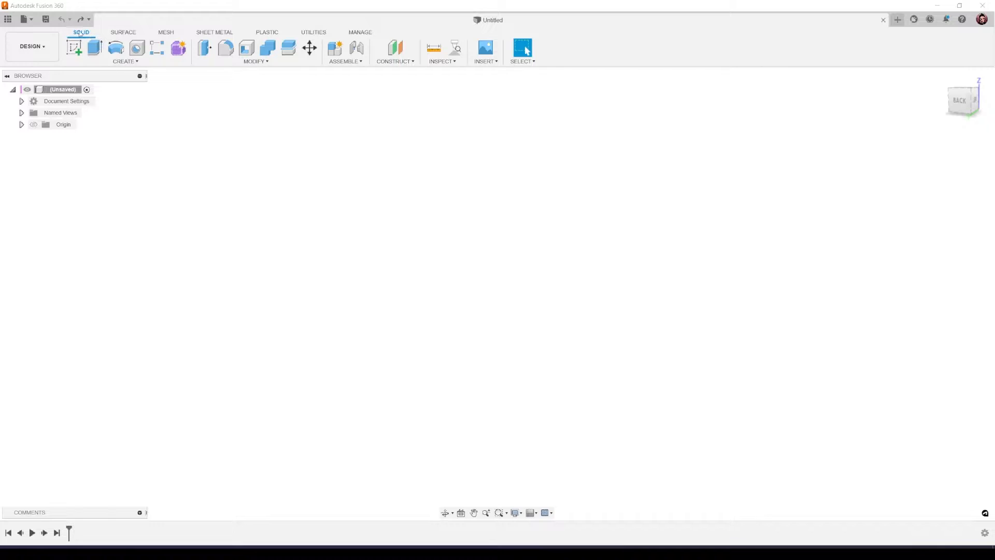
- Sketch a two-point rectangle on the YZ plane with one corner at the origin, and finish the sketch
left_click(124, 32)
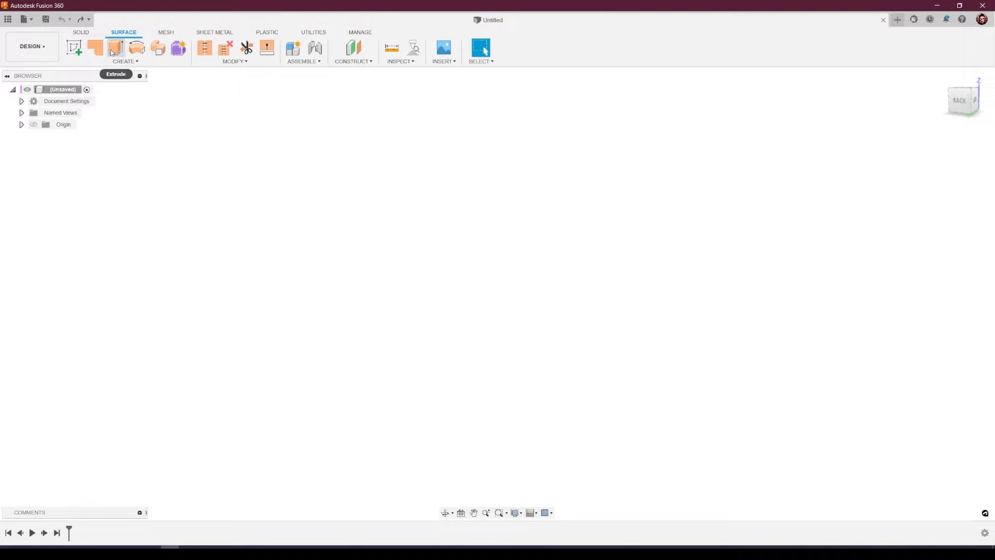
left_click(75, 48)
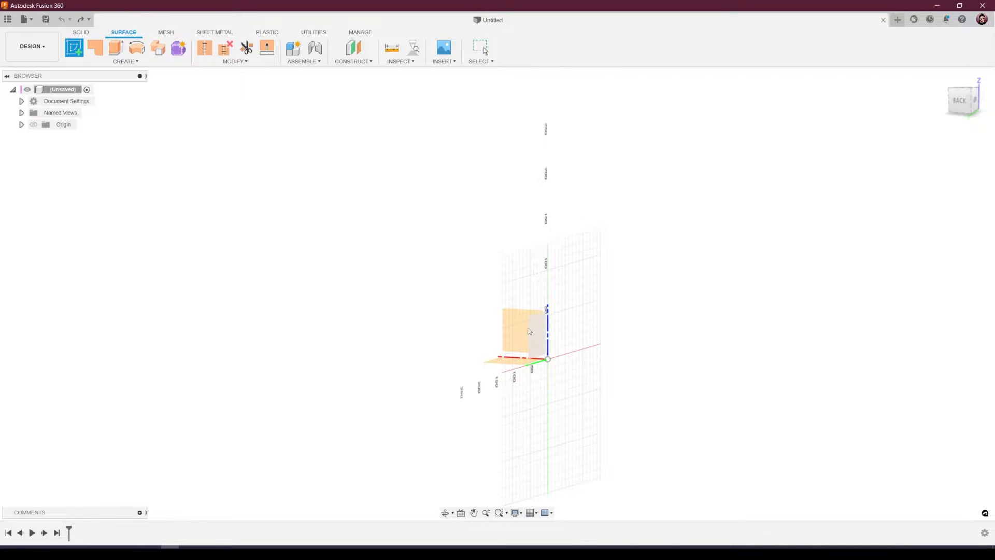
left_click(541, 338)
left_click(95, 47)
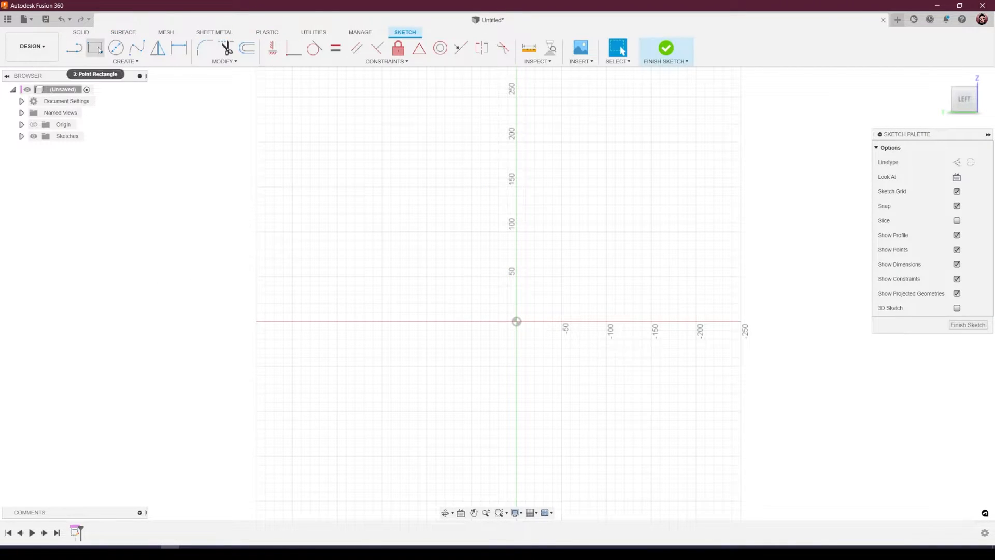
left_click(516, 321)
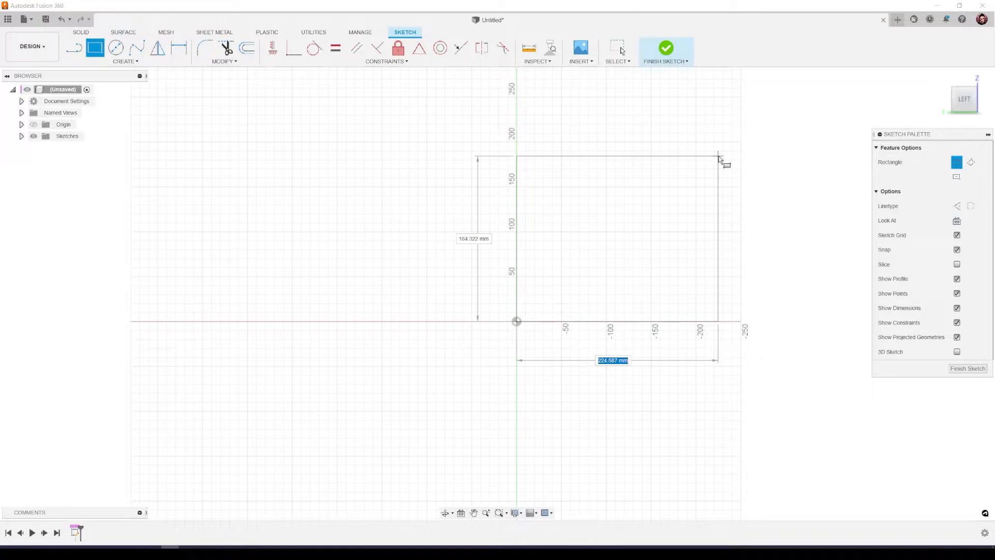
left_click(688, 196)
left_click(666, 49)
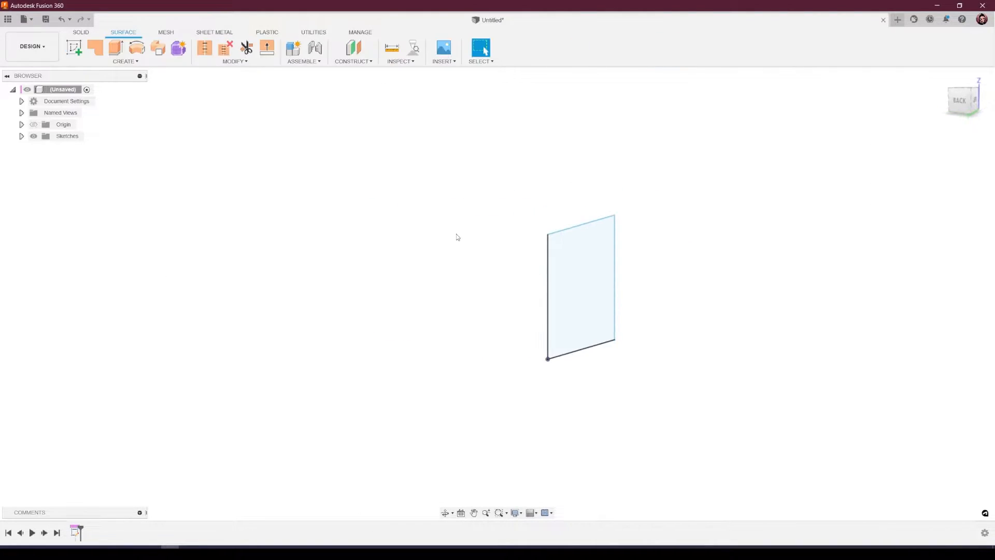
- Surface-extrude the rectangle's outline 290 mm to one side as a new open-ended body
left_click(119, 50)
left_click_drag(445, 255, 215, 232)
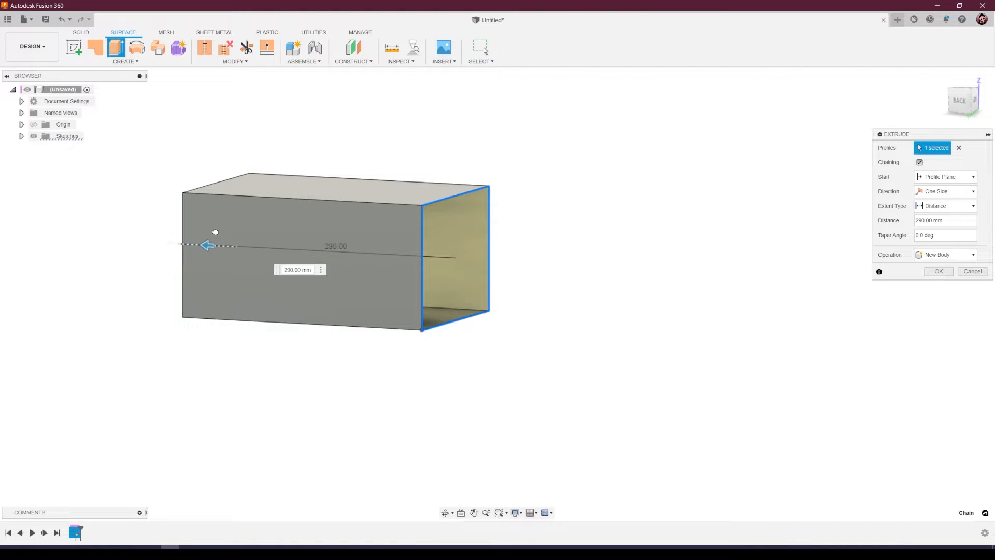
left_click(946, 274)
- Create a construction plane offset -300 mm from the YZ plane, on the side away from the extruded surface
middle_click_drag(498, 309, 658, 288, "shift")
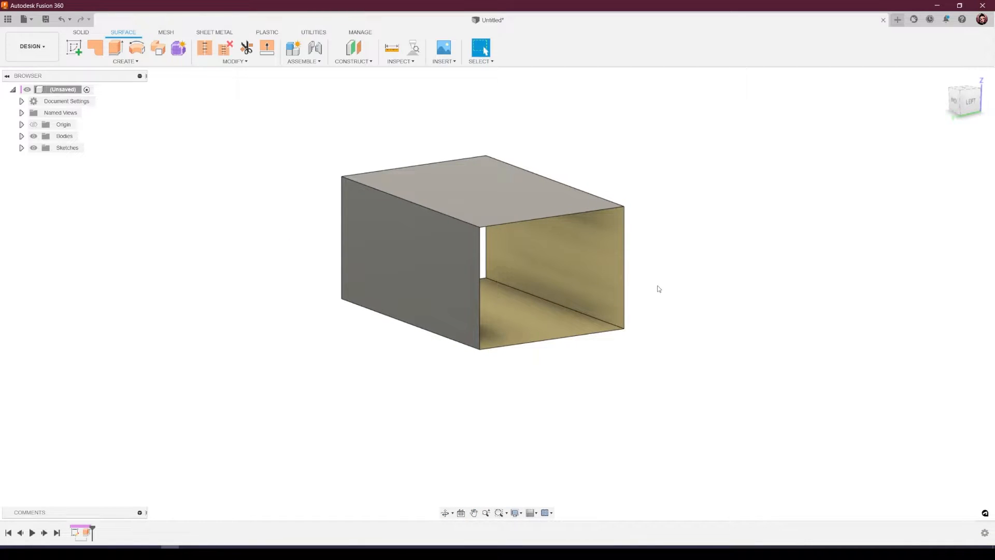
middle_click_drag(659, 288, 691, 292, "shift")
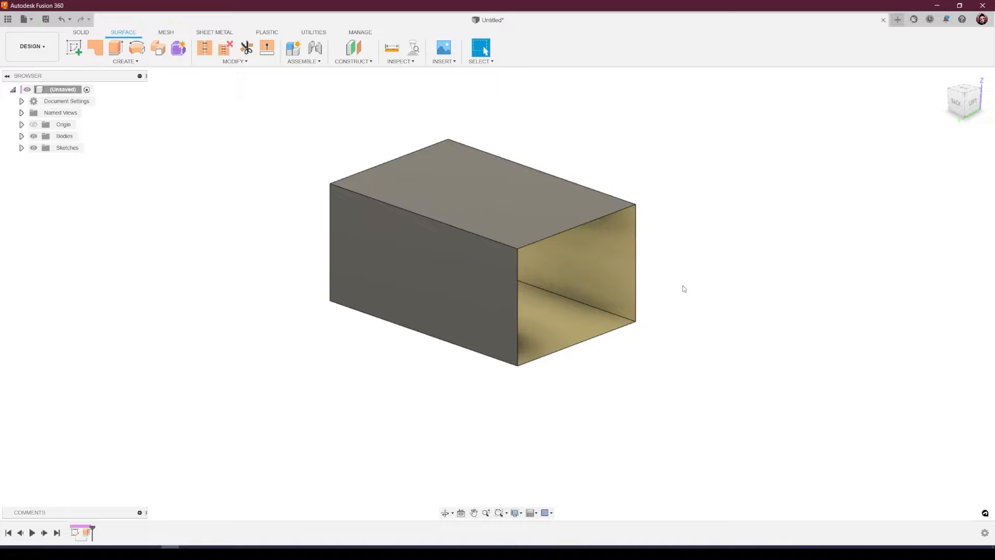
middle_click_drag(682, 287, 614, 282)
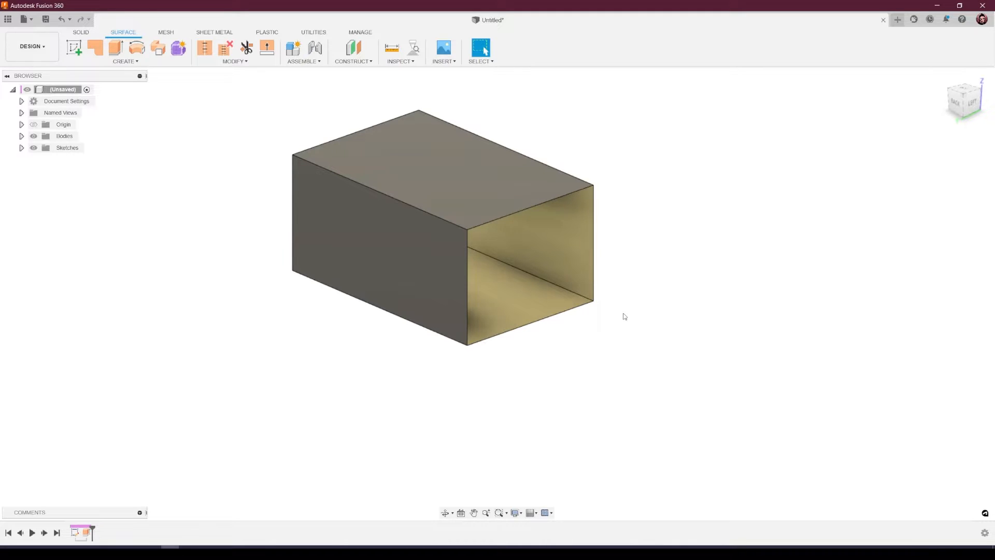
middle_click_drag(624, 316, 487, 308)
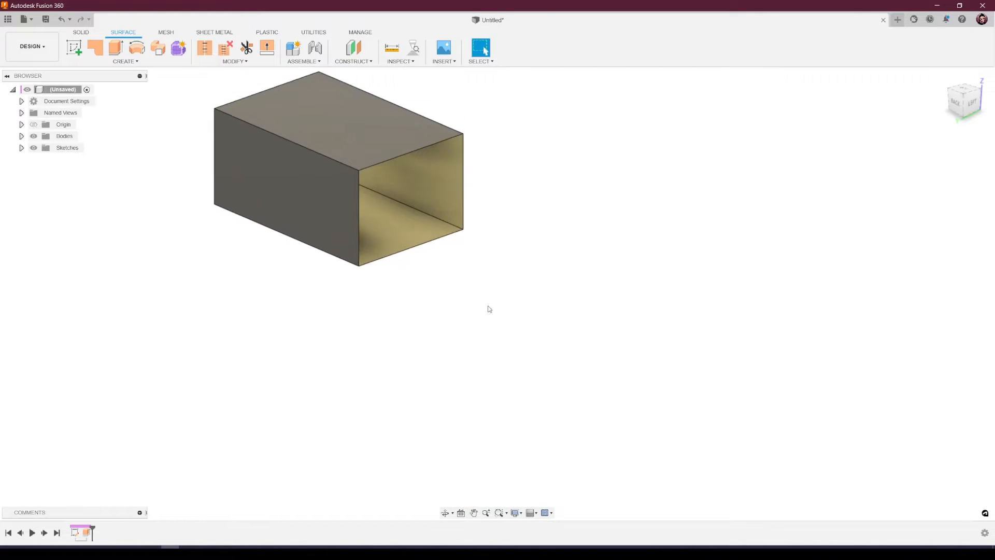
left_click(355, 49)
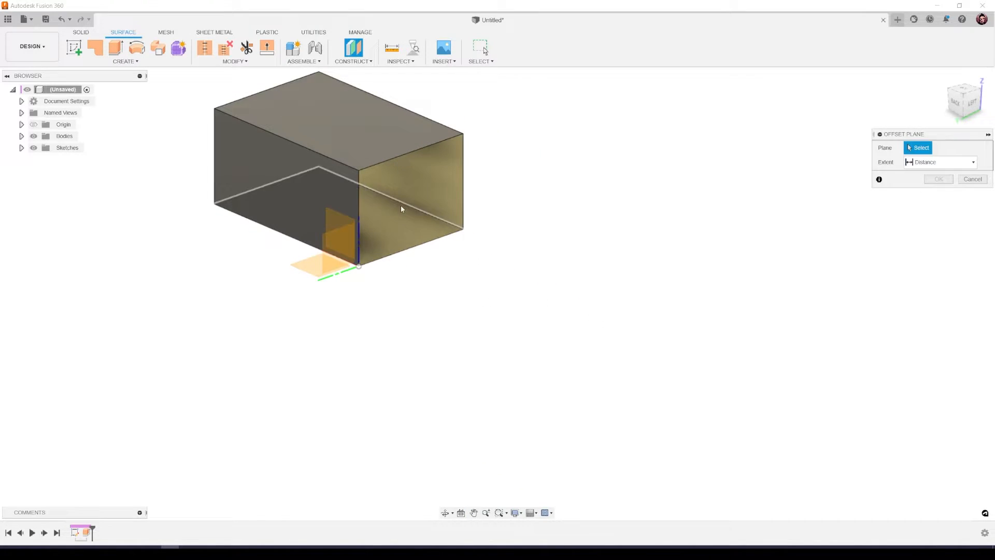
left_click(347, 259)
left_click_drag(346, 259, 506, 329)
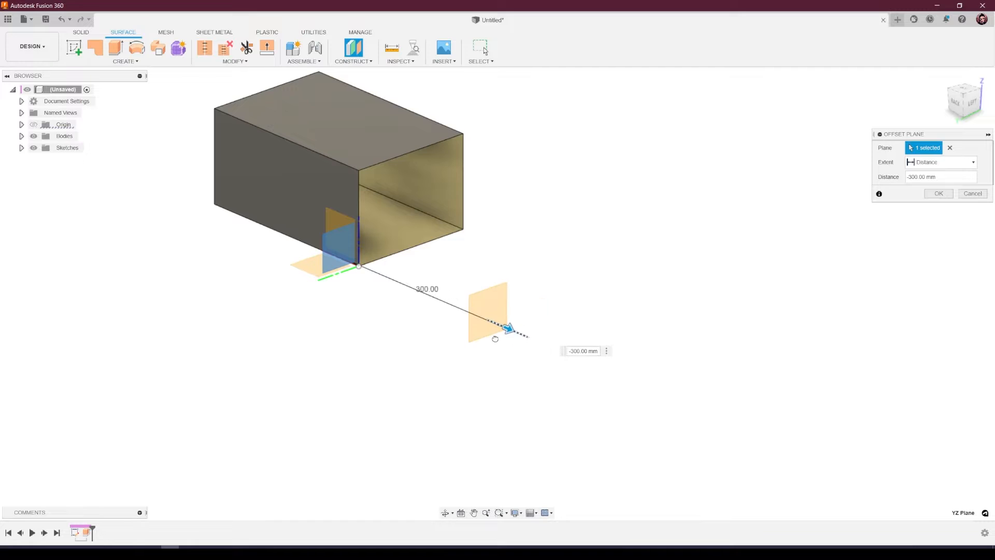
left_click(937, 194)
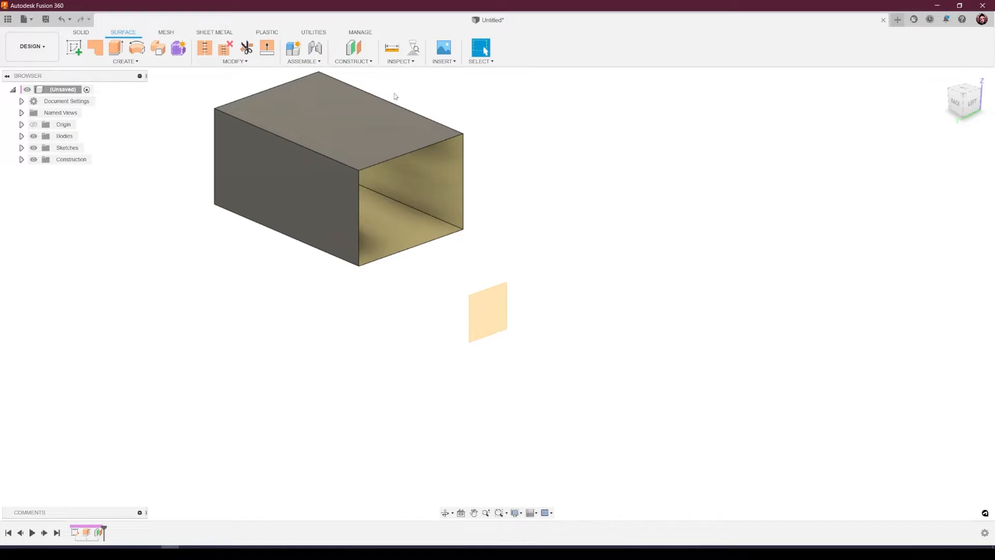
- Sketch a larger rectangle on the offset plane that surrounds the first profile on all sides, and finish the sketch
left_click(74, 48)
left_click(496, 311)
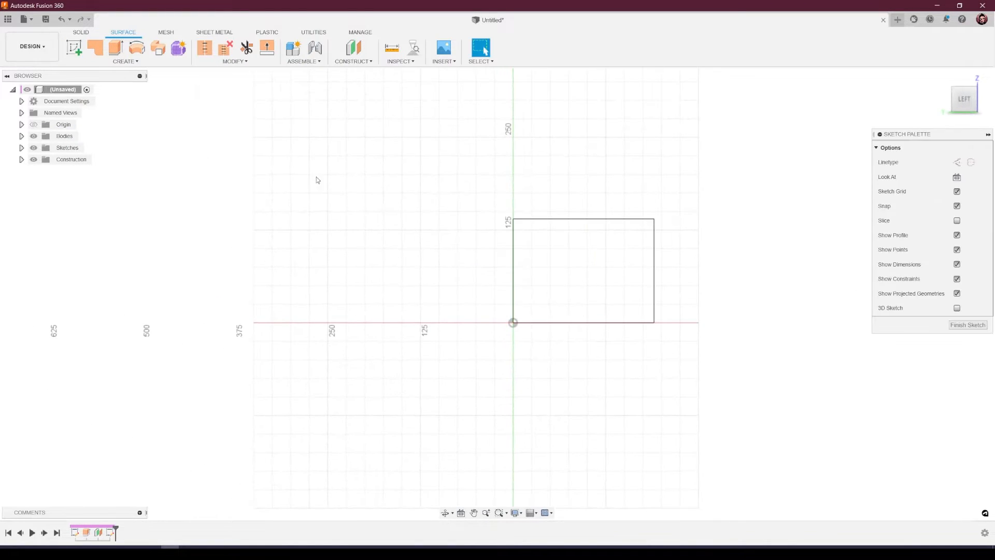
left_click(94, 48)
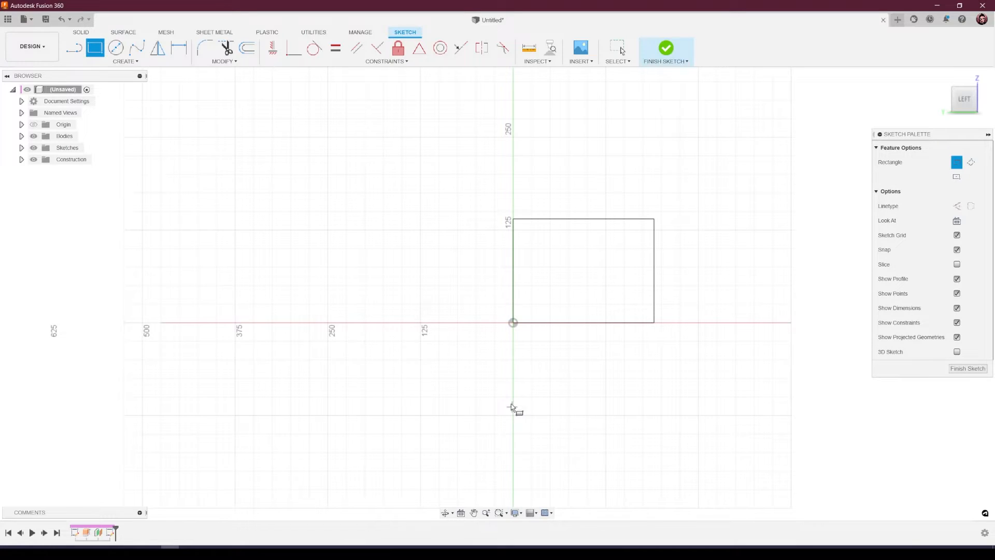
left_click(477, 359)
left_click(691, 182)
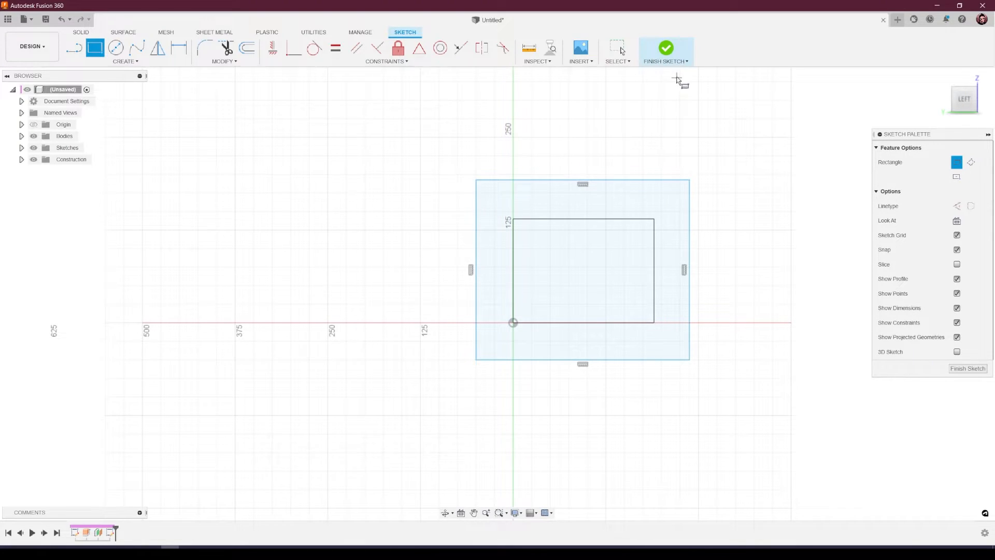
left_click(666, 48)
- Surface-extrude the larger rectangle's outline -625 mm as a new body, away from the first surface
left_click(116, 48)
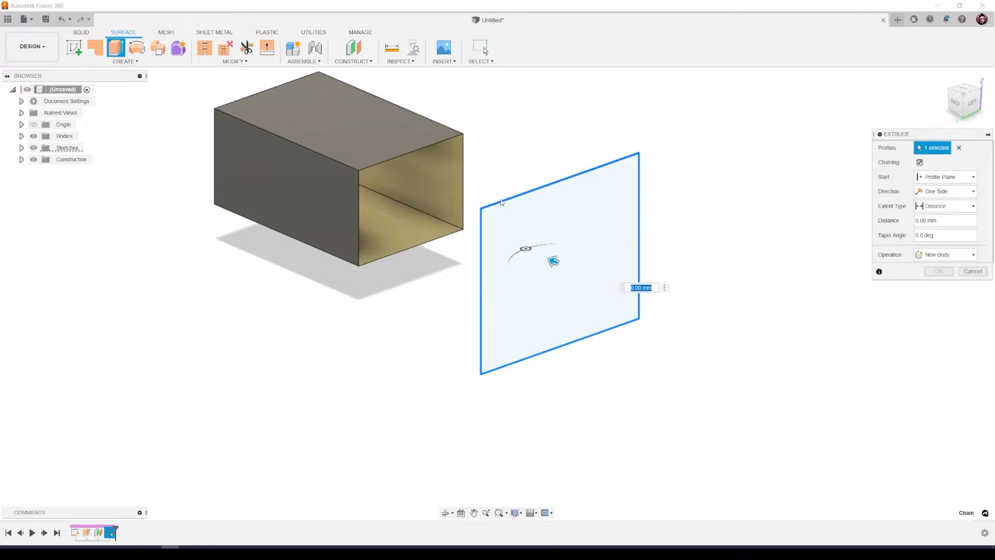
left_click_drag(552, 264, 808, 386)
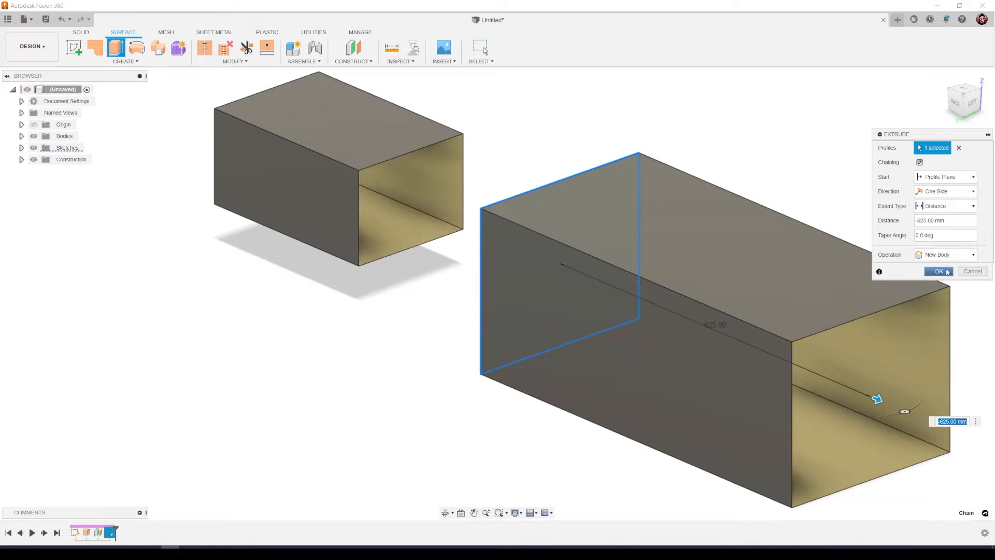
key("Return")
- Loft a new surface body between the facing open ends of the large and small rectangular tubes
middle_click_drag(644, 349, 639, 290, "shift")
middle_click_drag(283, 326, 632, 304)
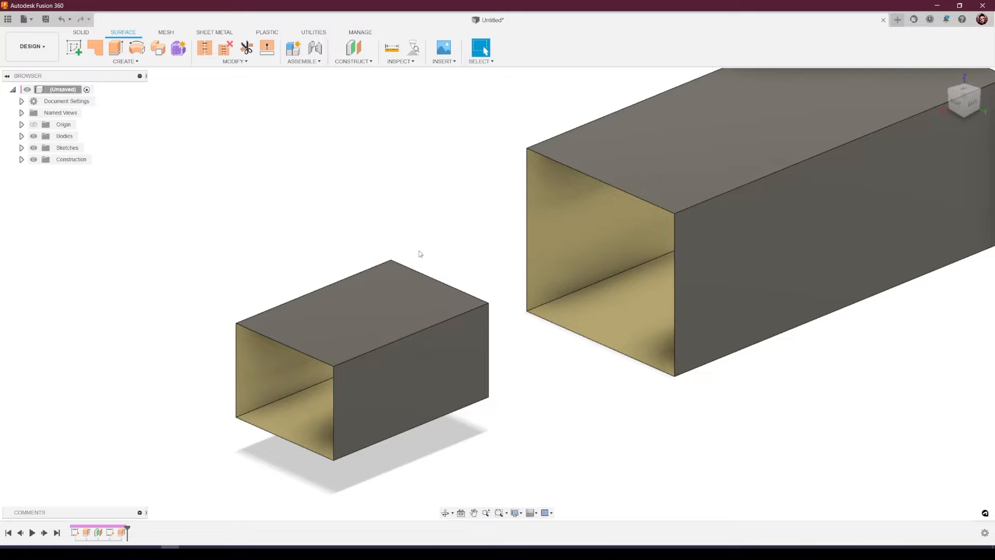
left_click(124, 61)
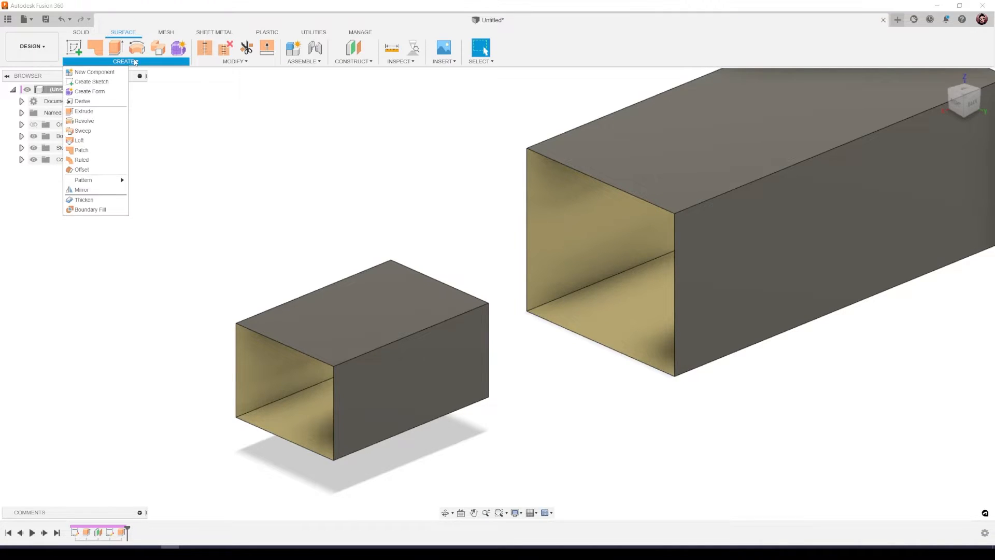
left_click(81, 140)
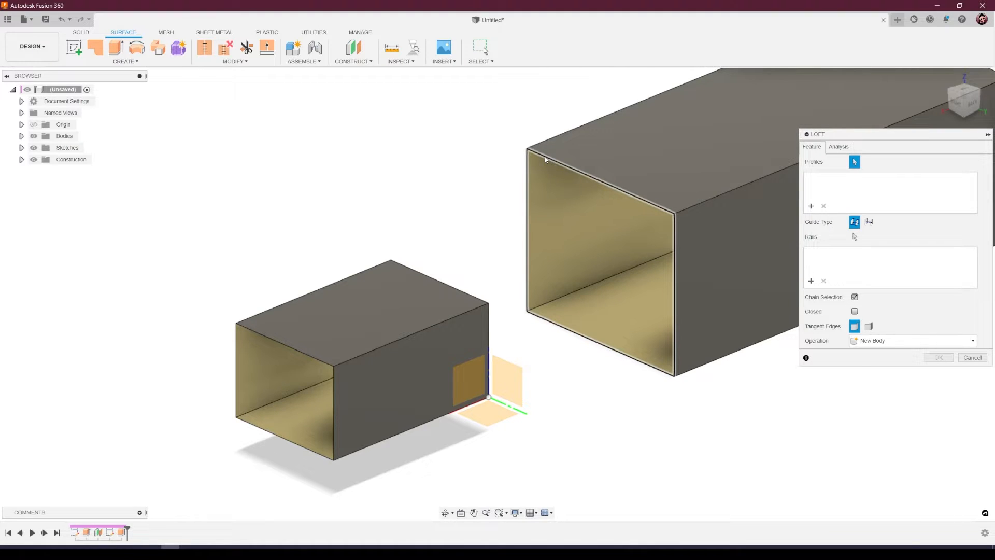
left_click(545, 159)
middle_click_drag(489, 233, 476, 238, "shift")
left_click(811, 206)
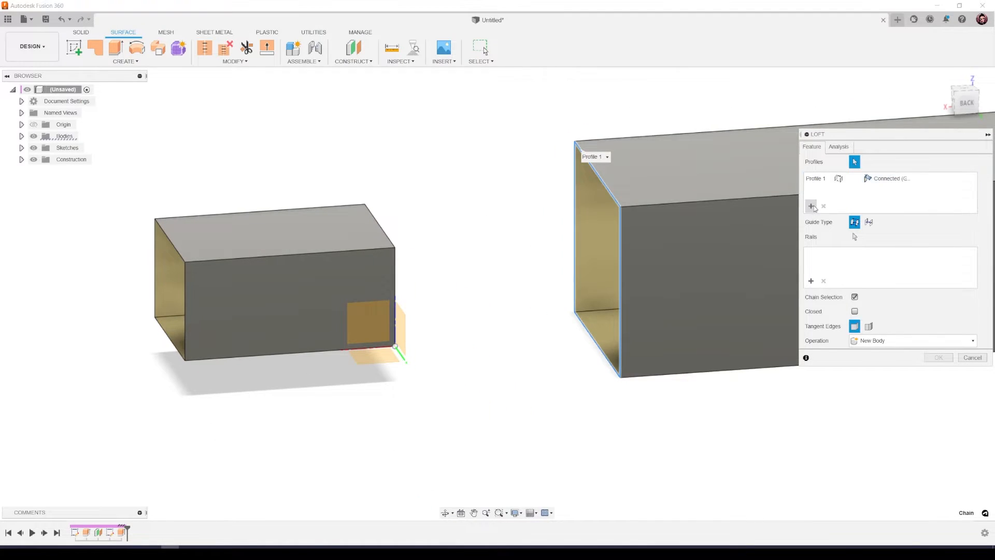
middle_click_drag(565, 245, 507, 245, "shift")
left_click(444, 153)
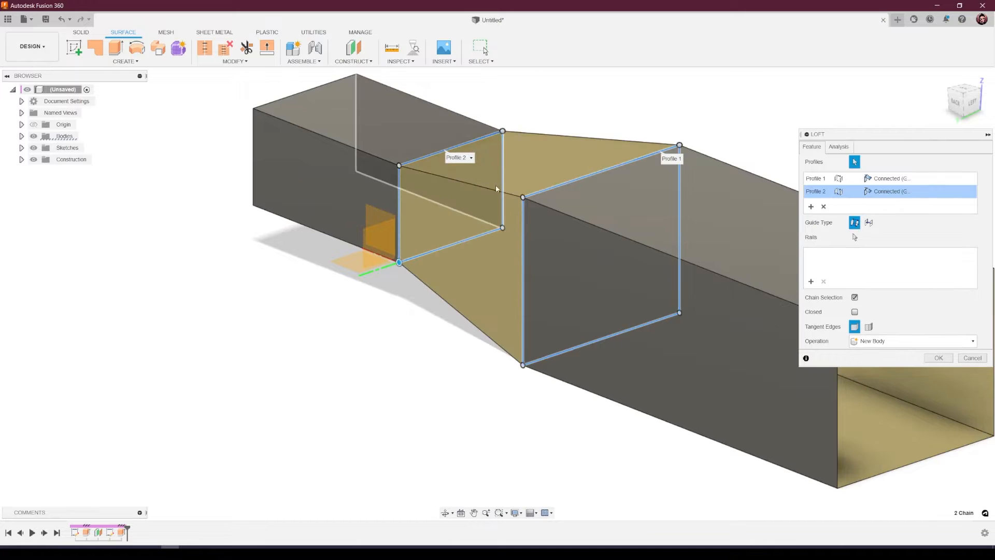
middle_click_drag(445, 153, 521, 151, "shift")
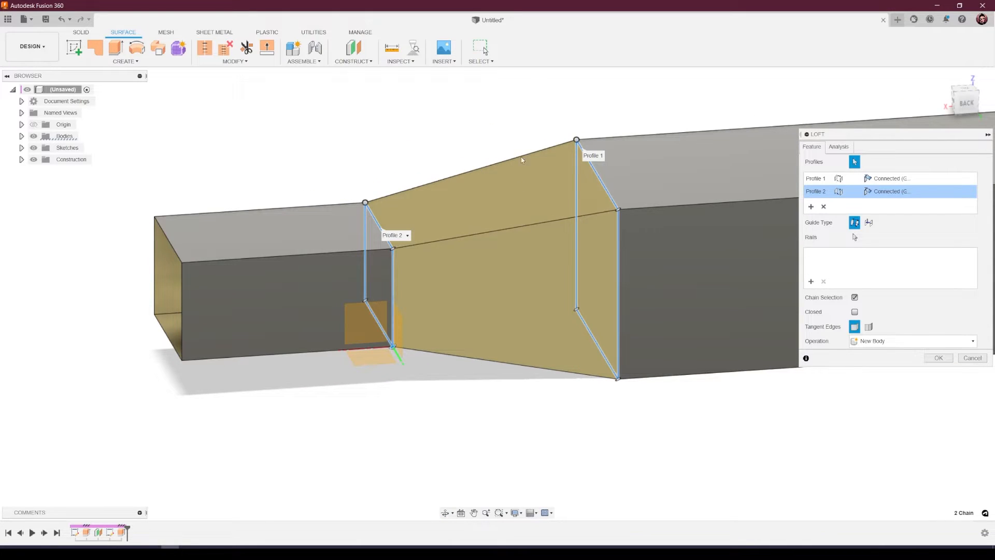
left_click(938, 359)
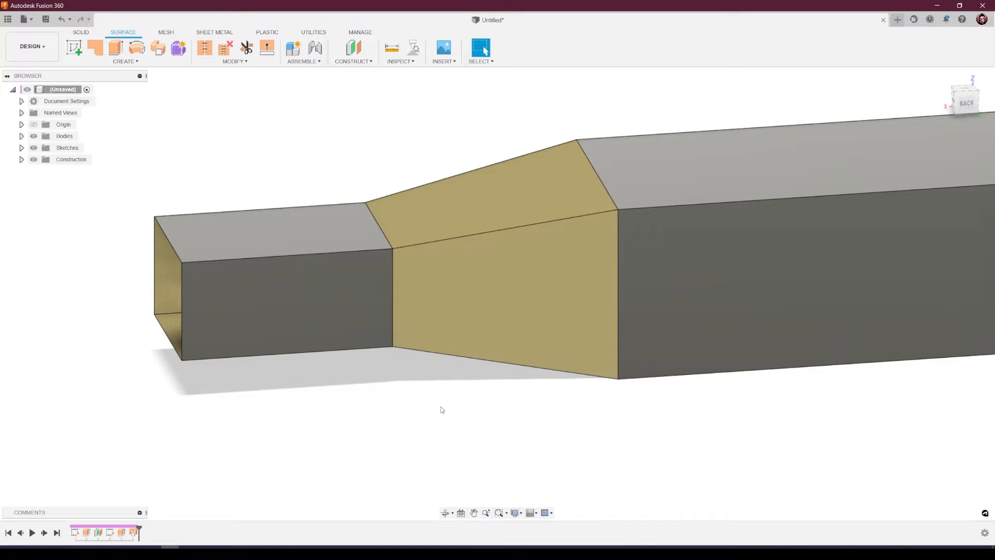
- Reverse the normals of the lofted transition surface between the two tubes
middle_click_drag(440, 408, 438, 338, "shift")
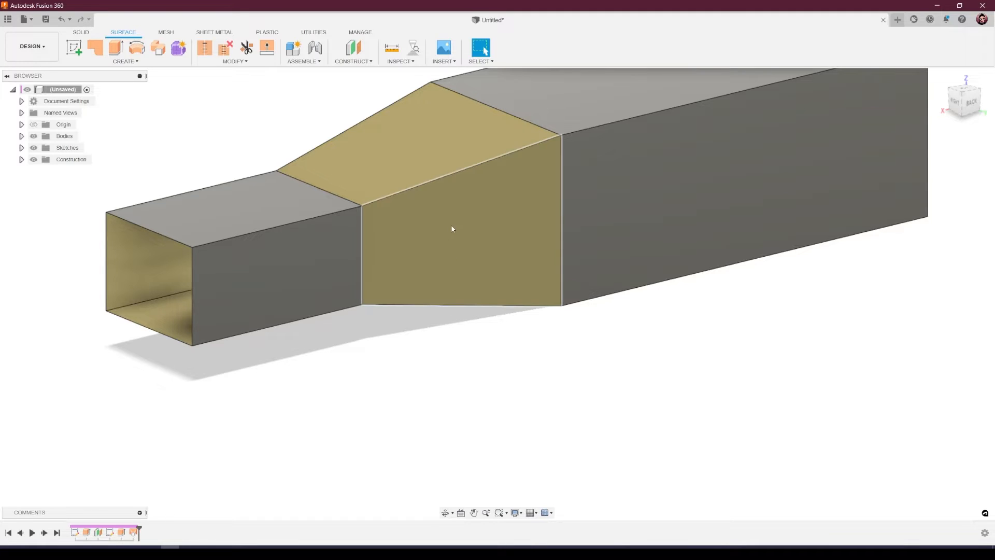
middle_click_drag(452, 226, 458, 310, "shift")
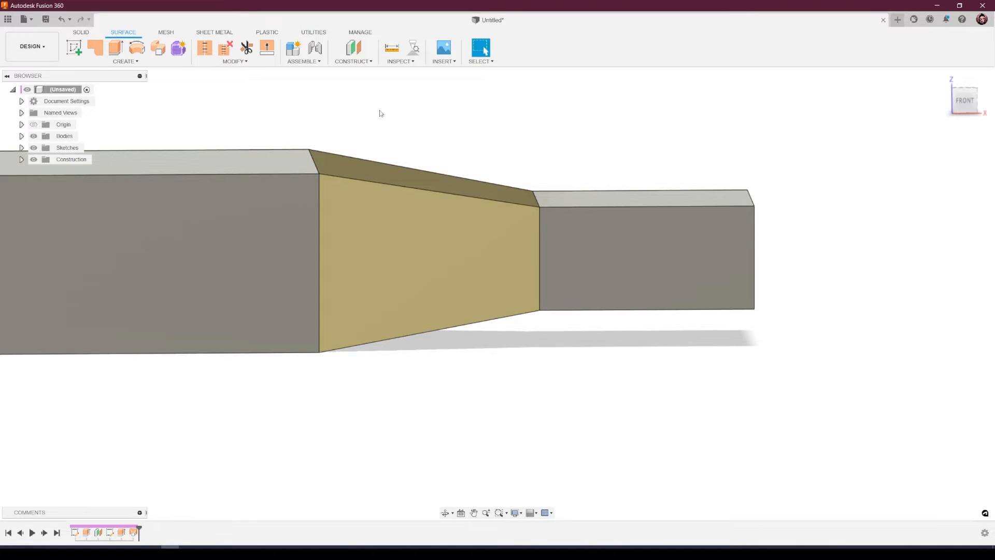
left_click(233, 61)
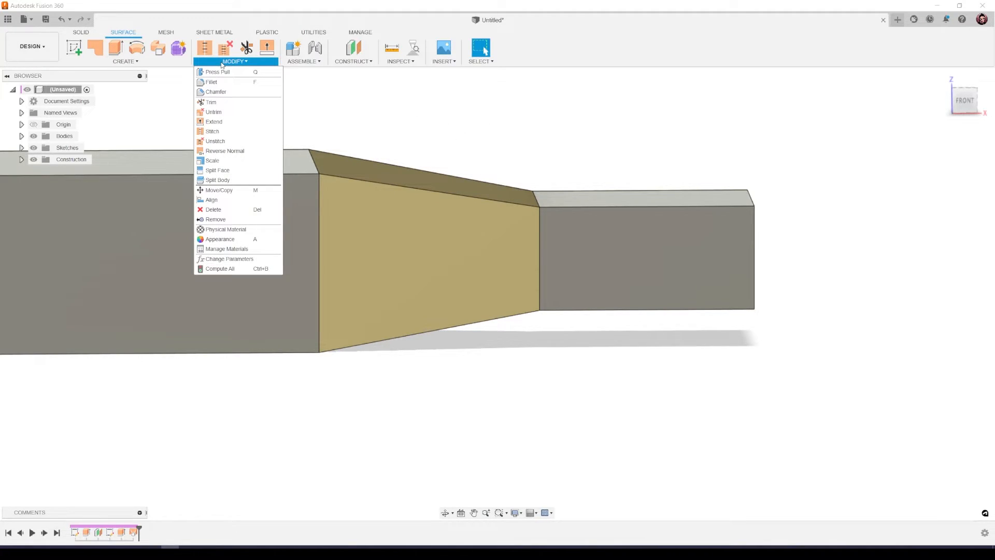
left_click(237, 150)
left_click(392, 228)
middle_click_drag(392, 225, 543, 158, "shift")
left_click(939, 164)
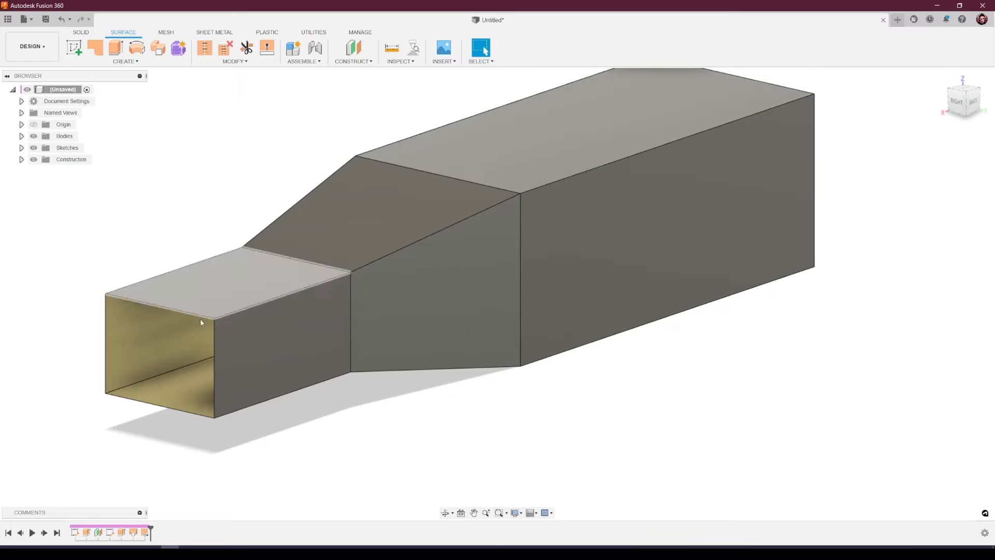
- Thicken all faces of the two tubes and the loft by 3 mm on one side as new bodies
middle_click_drag(165, 394, 294, 323)
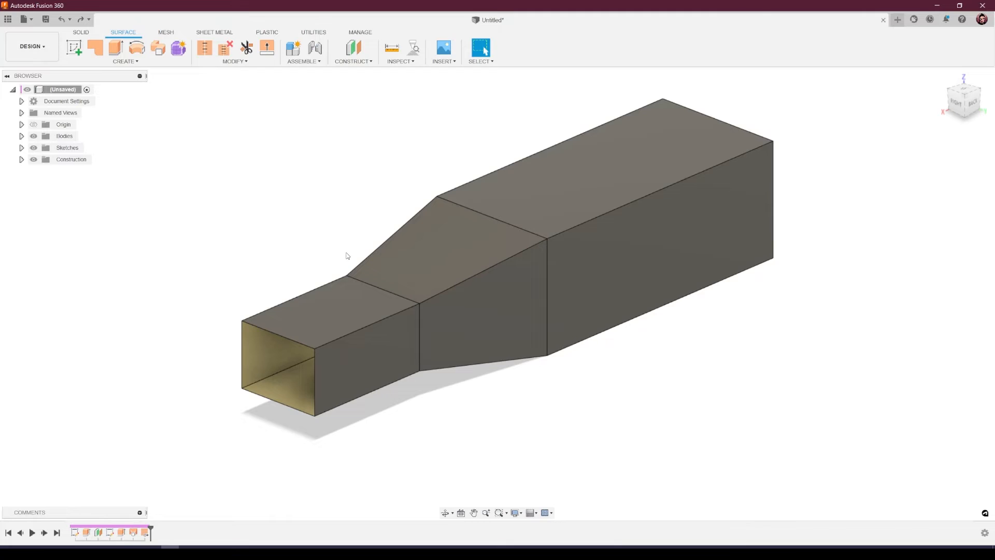
left_click(125, 61)
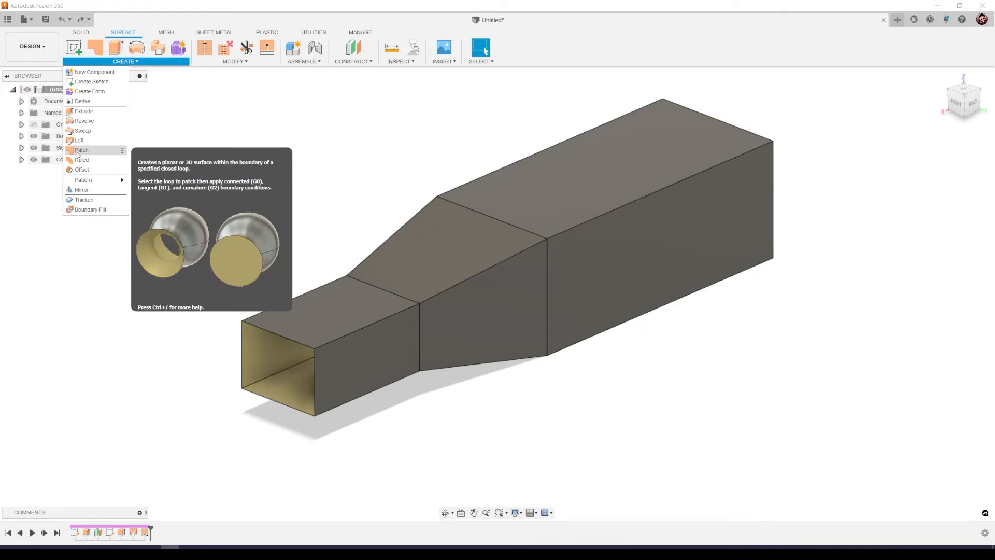
left_click(86, 200)
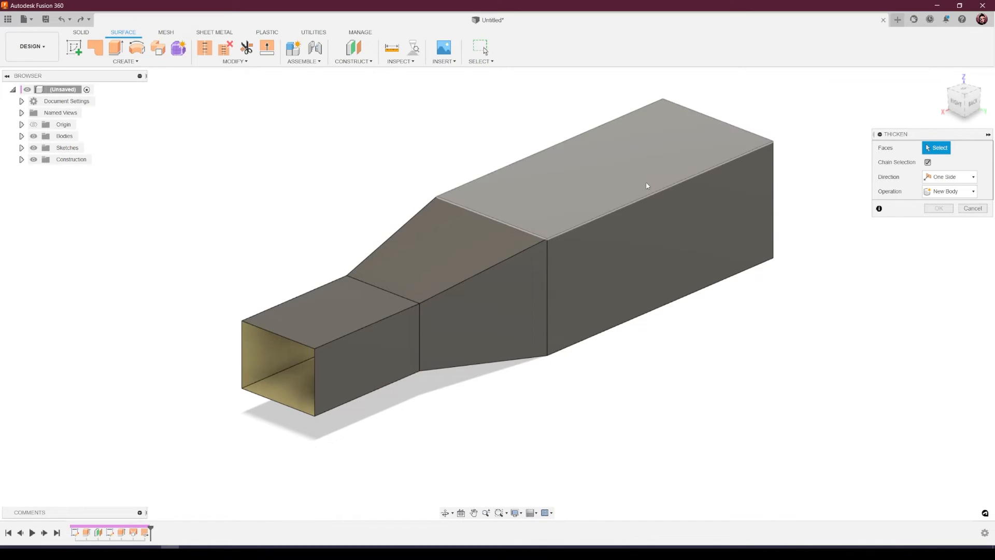
left_click_drag(793, 69, 199, 430)
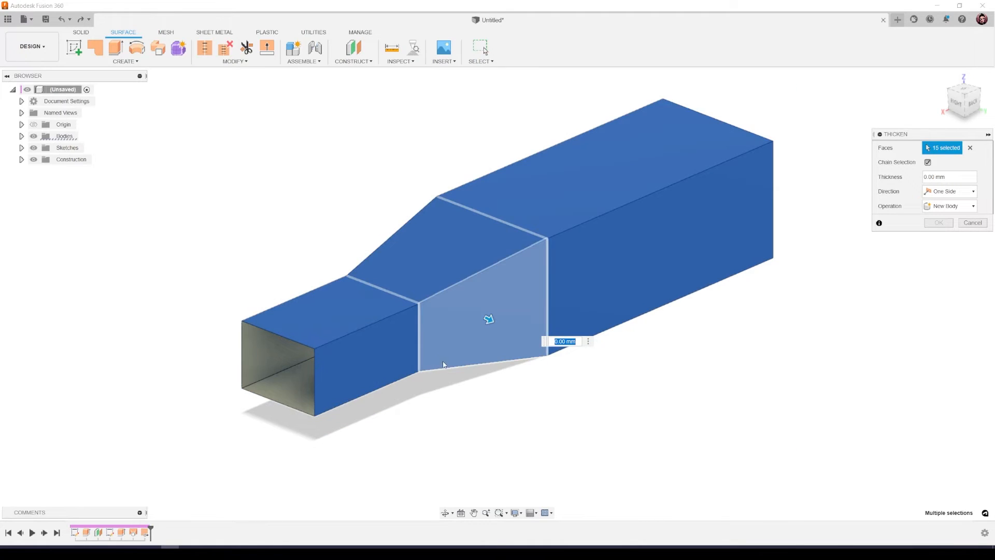
type("3")
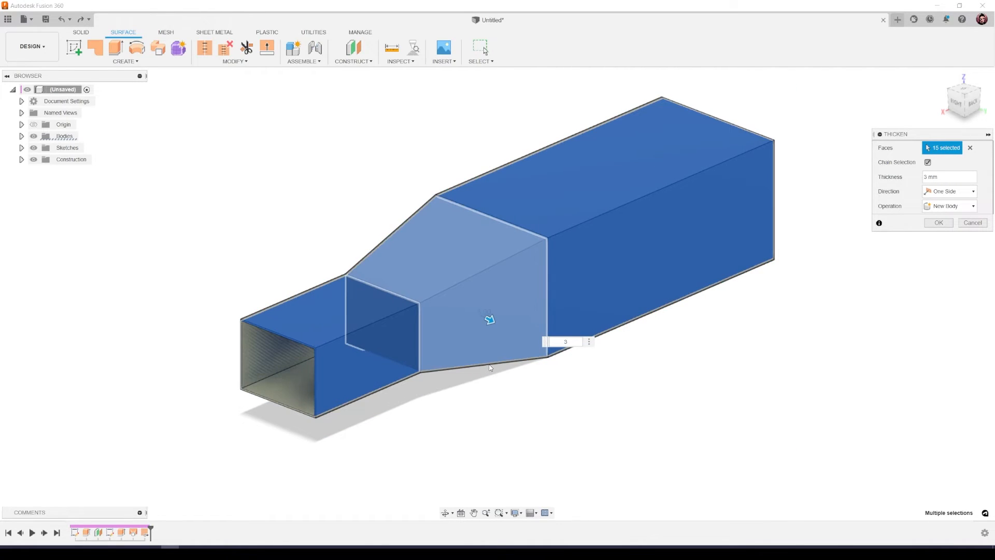
left_click(939, 223)
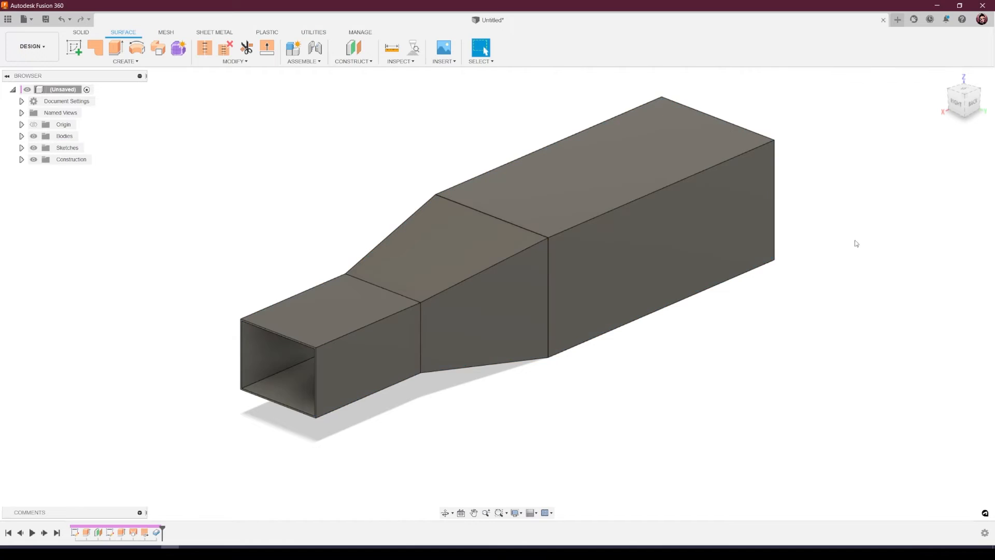
- Sketch a circle about 45 mm in diameter near the middle of the small tube's top face and finish the sketch
middle_click_drag(518, 337, 433, 334, "shift")
scroll(466, 326, "up", 10)
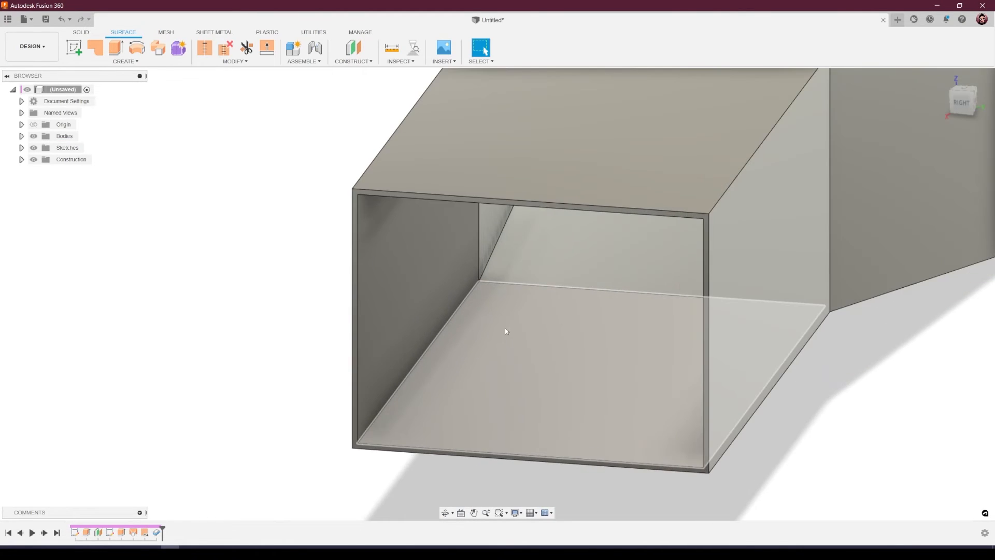
scroll(497, 310, "down", 10)
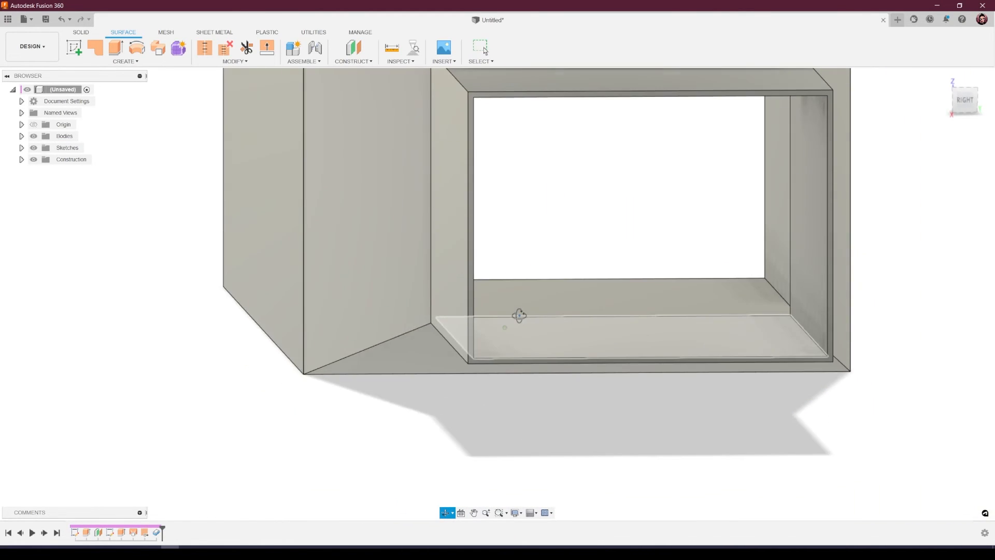
scroll(493, 356, "down", 6)
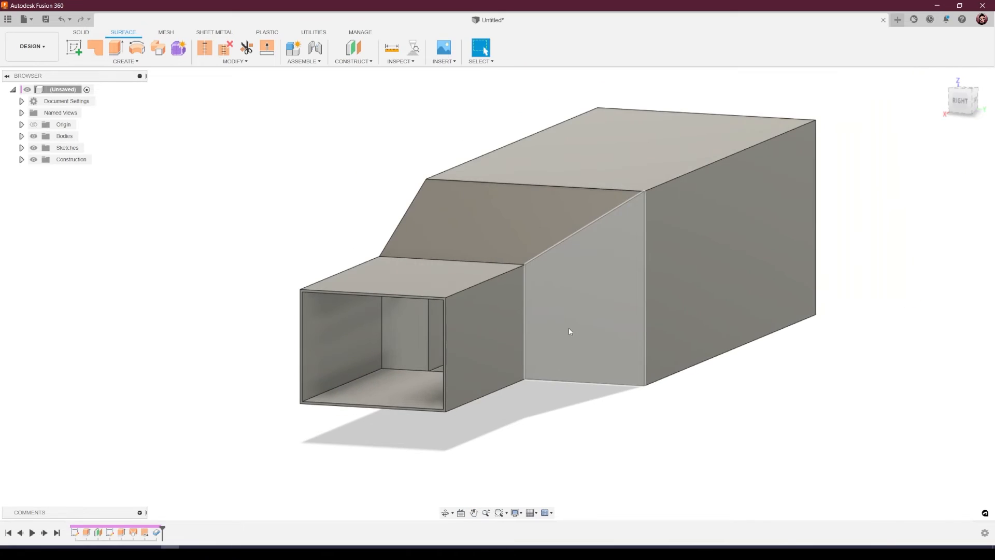
mouse_move(570, 332)
middle_mouse_down("shift")
mouse_move(527, 338)
mouse_move(551, 333)
middle_mouse_up("shift")
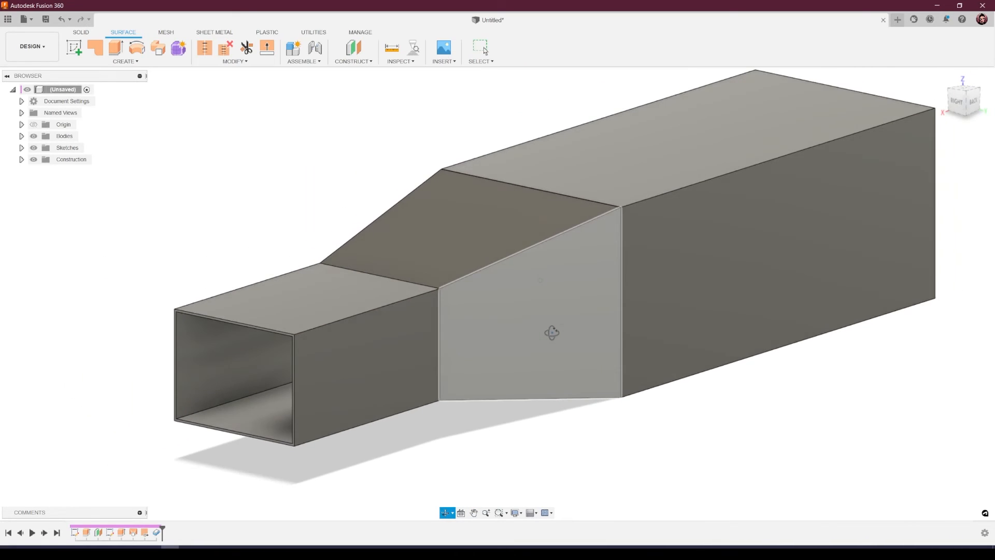
left_click(81, 32)
left_click(74, 48)
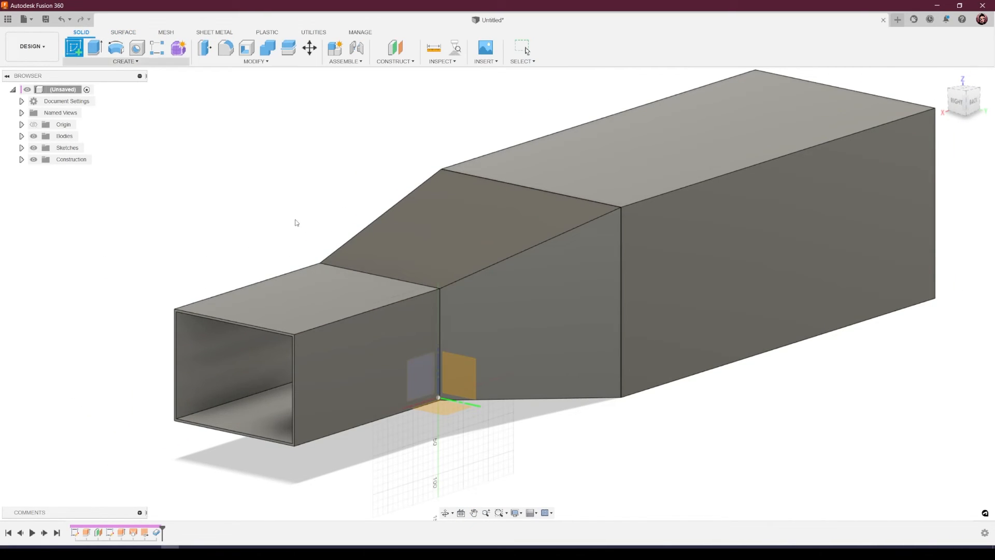
left_click(323, 301)
left_click(116, 49)
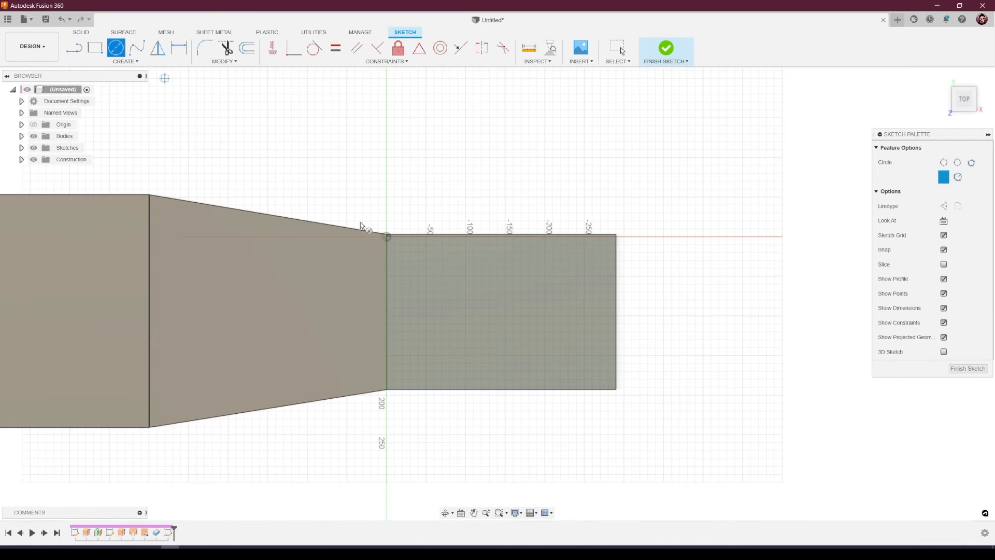
left_click(505, 316)
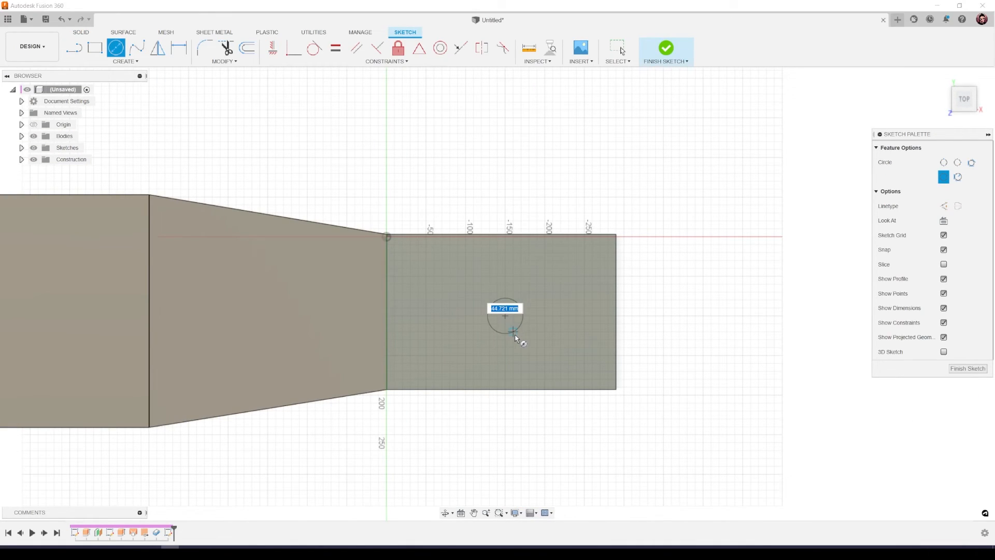
key("Escape")
left_click(667, 48)
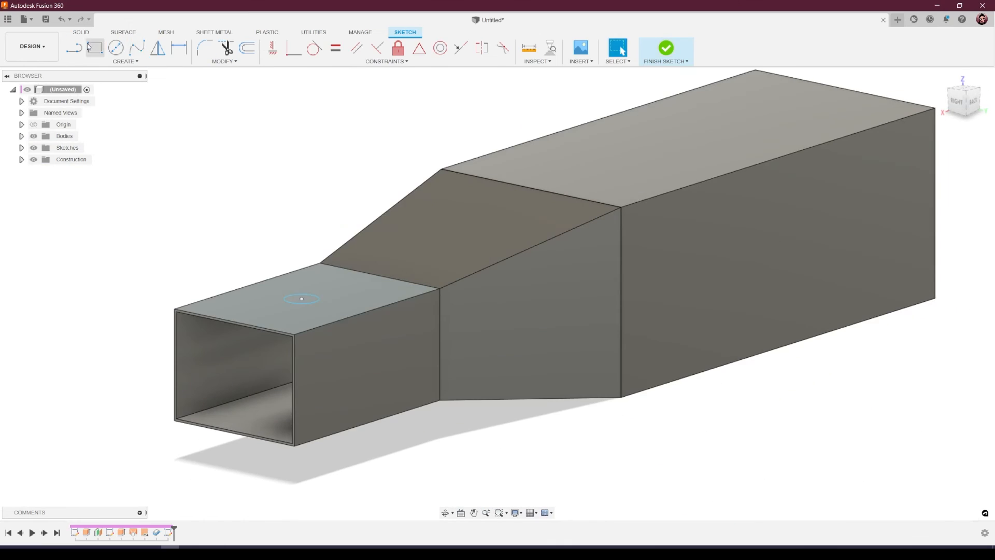
- Extrude the circle -30 mm as a cut to make a hole through the small tube's top wall
key("e")
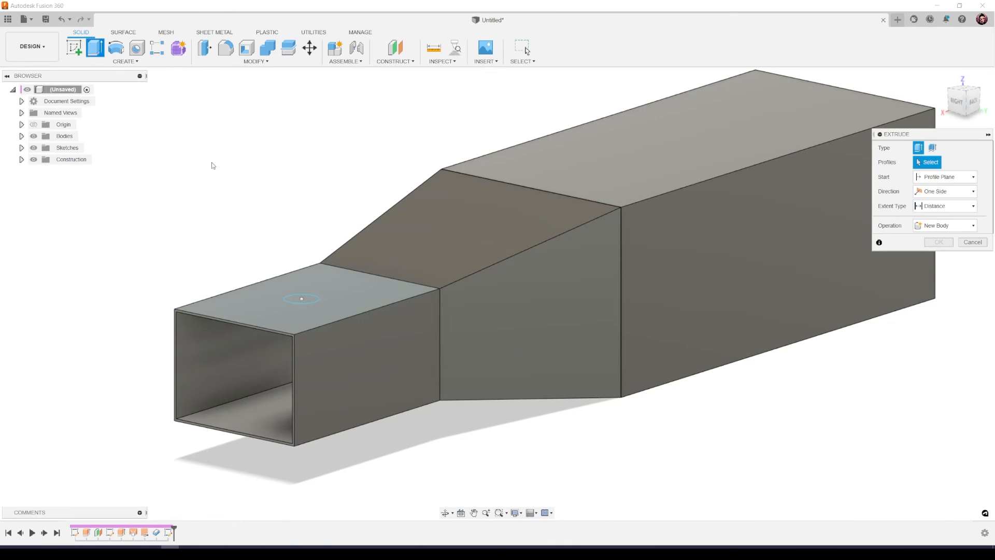
left_click(306, 299)
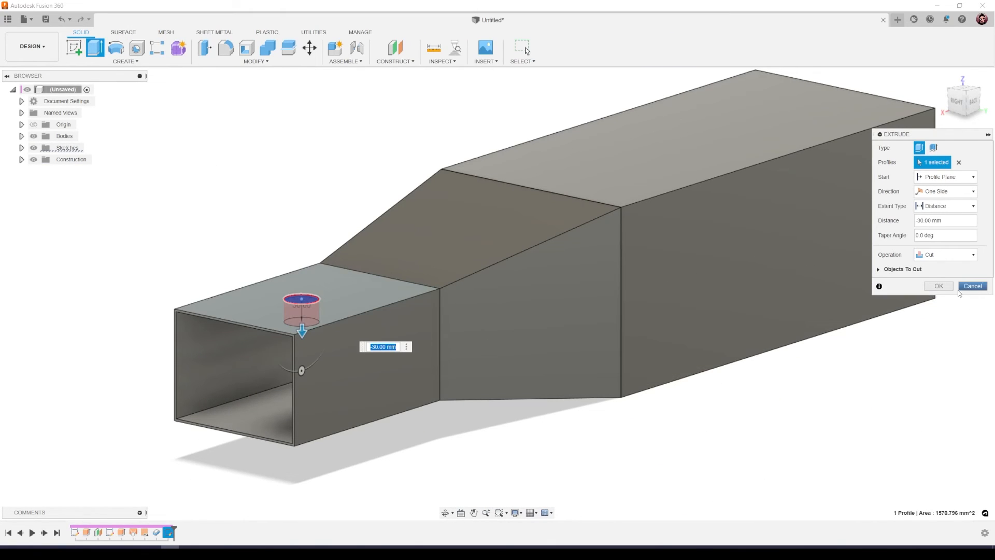
left_click(938, 286)
middle_click_drag(557, 315, 577, 248, "shift")
scroll(547, 332, "down", 3)
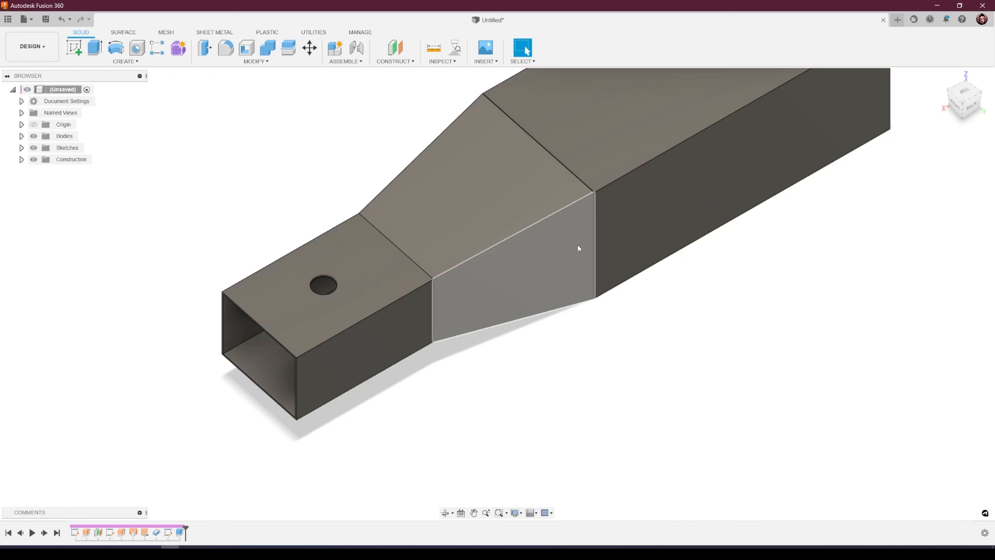
middle_click_drag(578, 249, 518, 251, "shift")
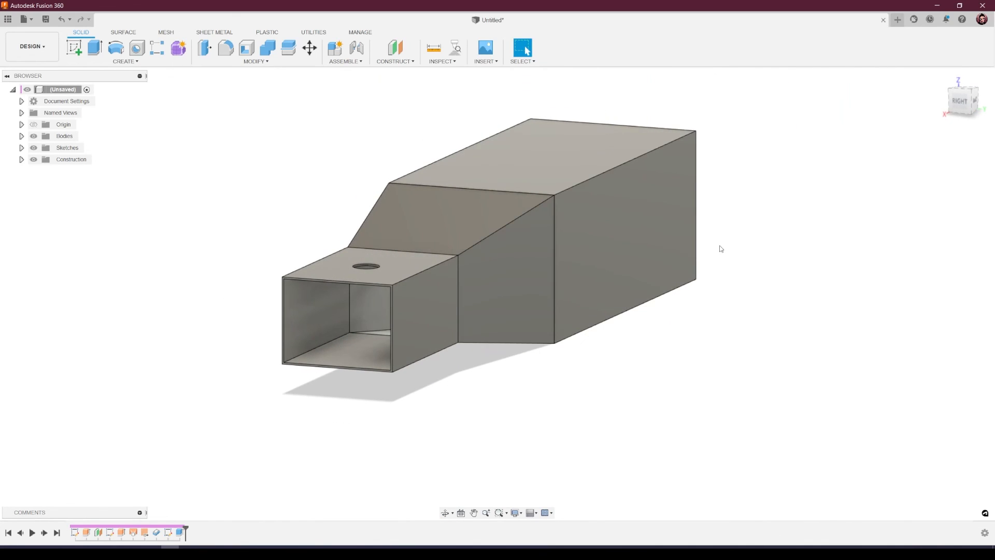